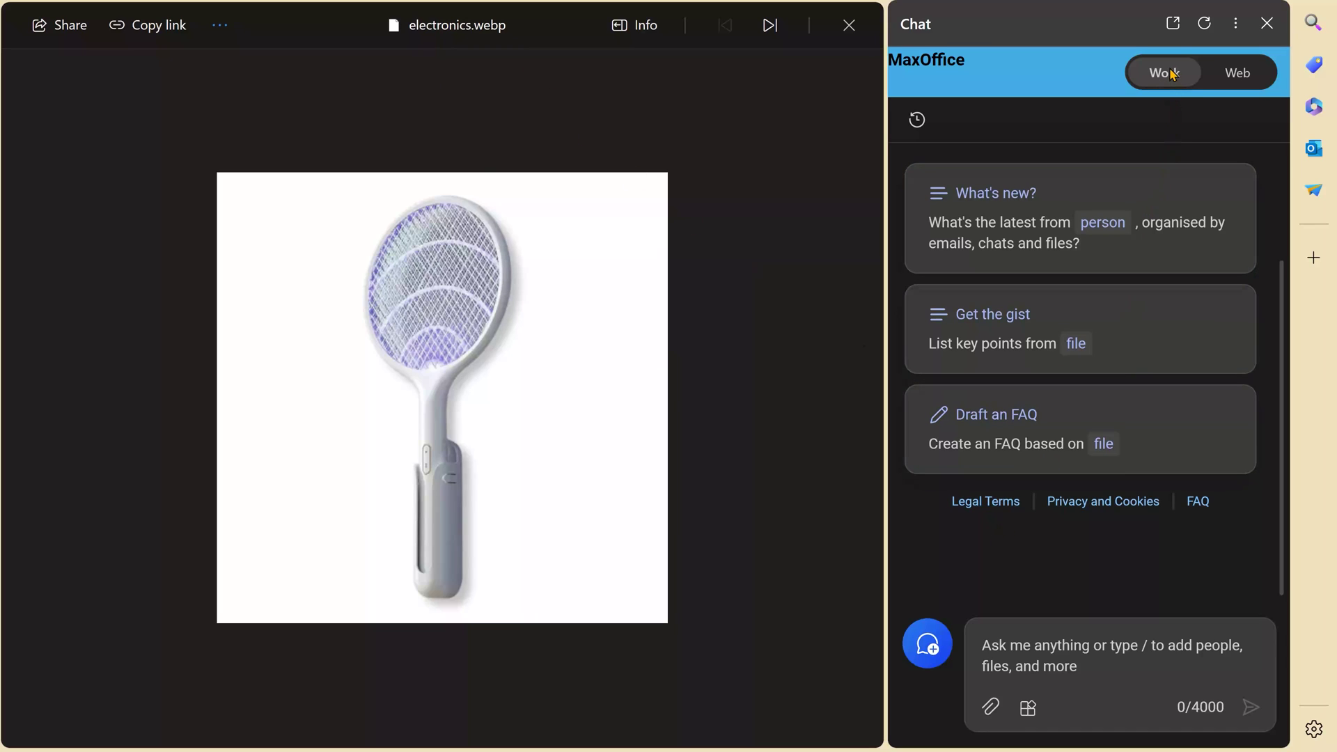
- Ask what image the web page shows, then start drafting 'what is this image showing /electronics'
click(1037, 641)
text(what is the image shown on the web page)
key(Return)
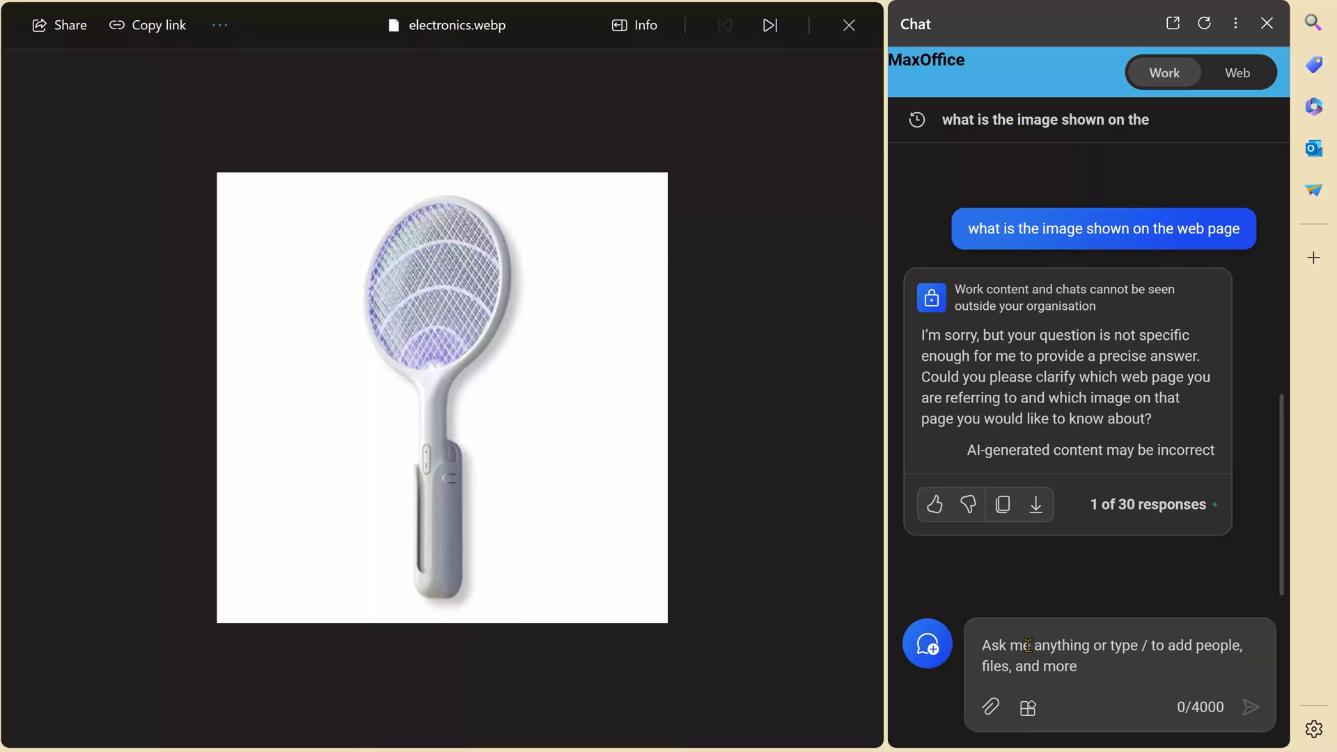
text(what is this image showing /)
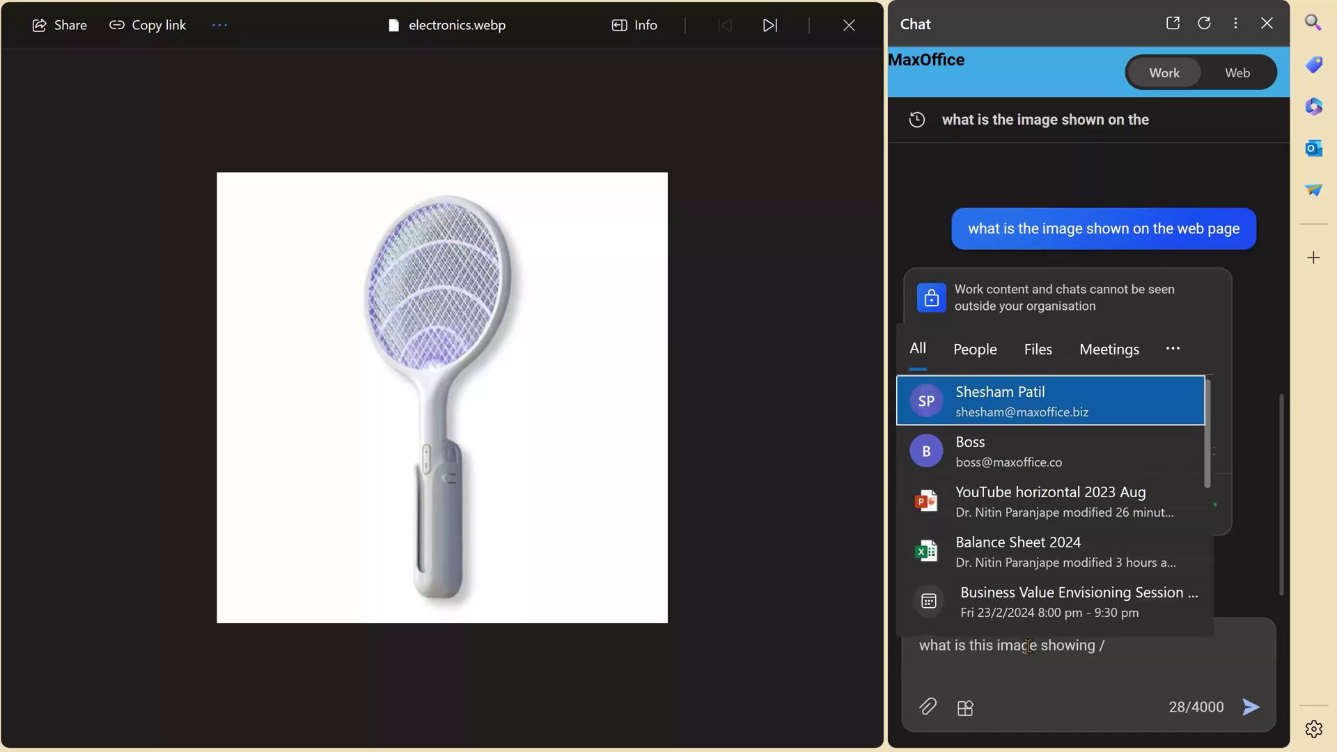
click(1037, 349)
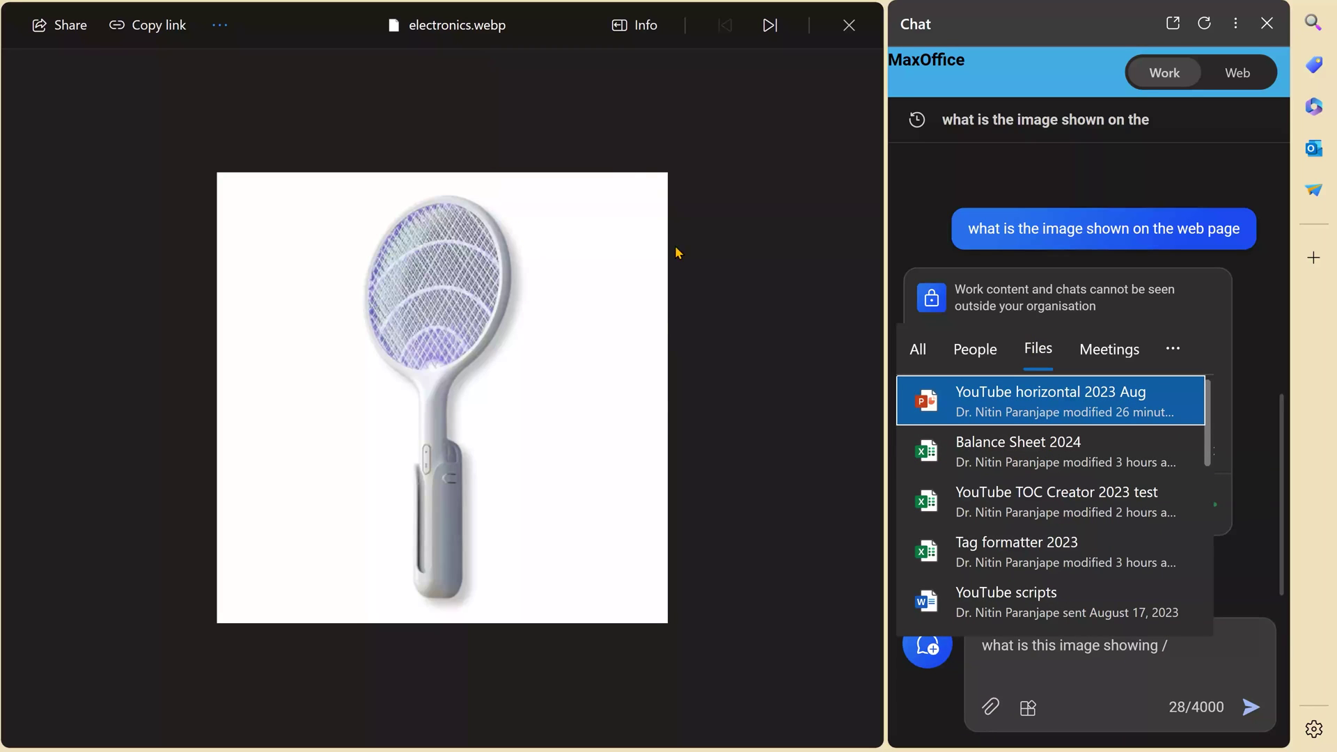
text(electronics)
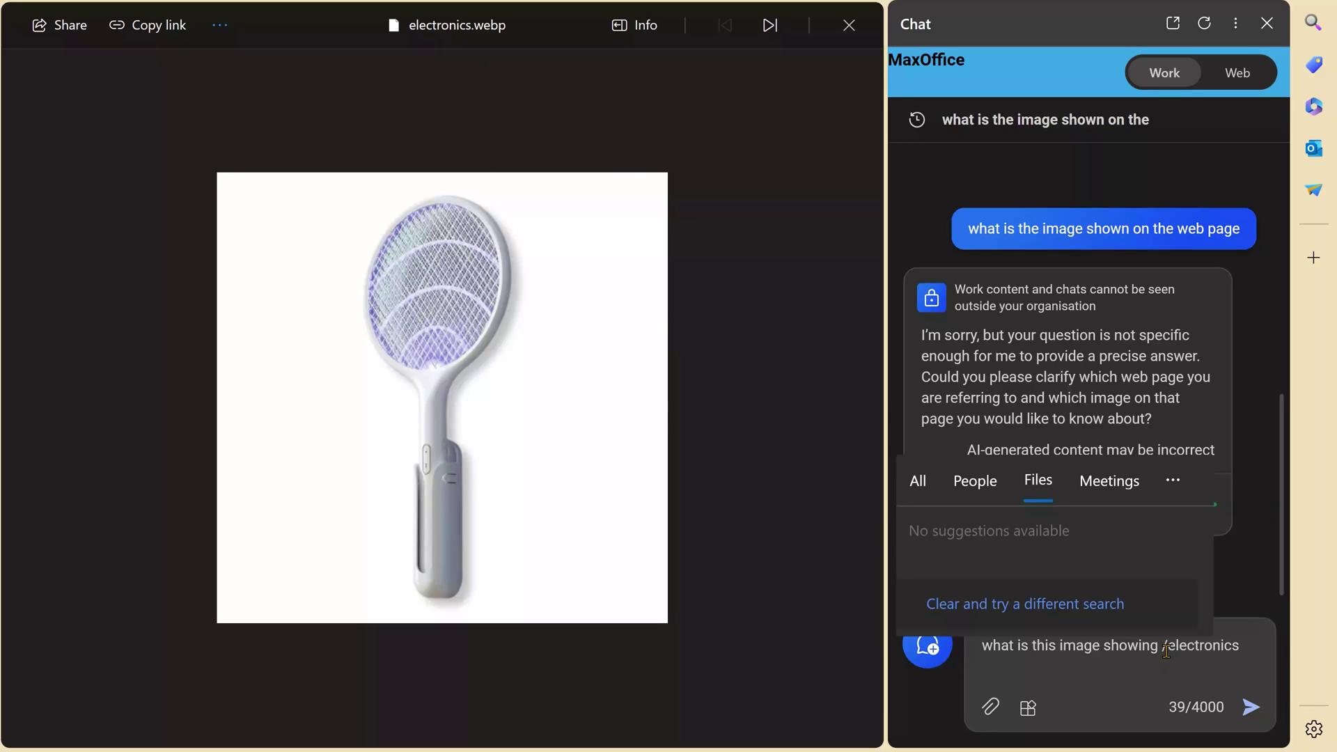
key(Escape)
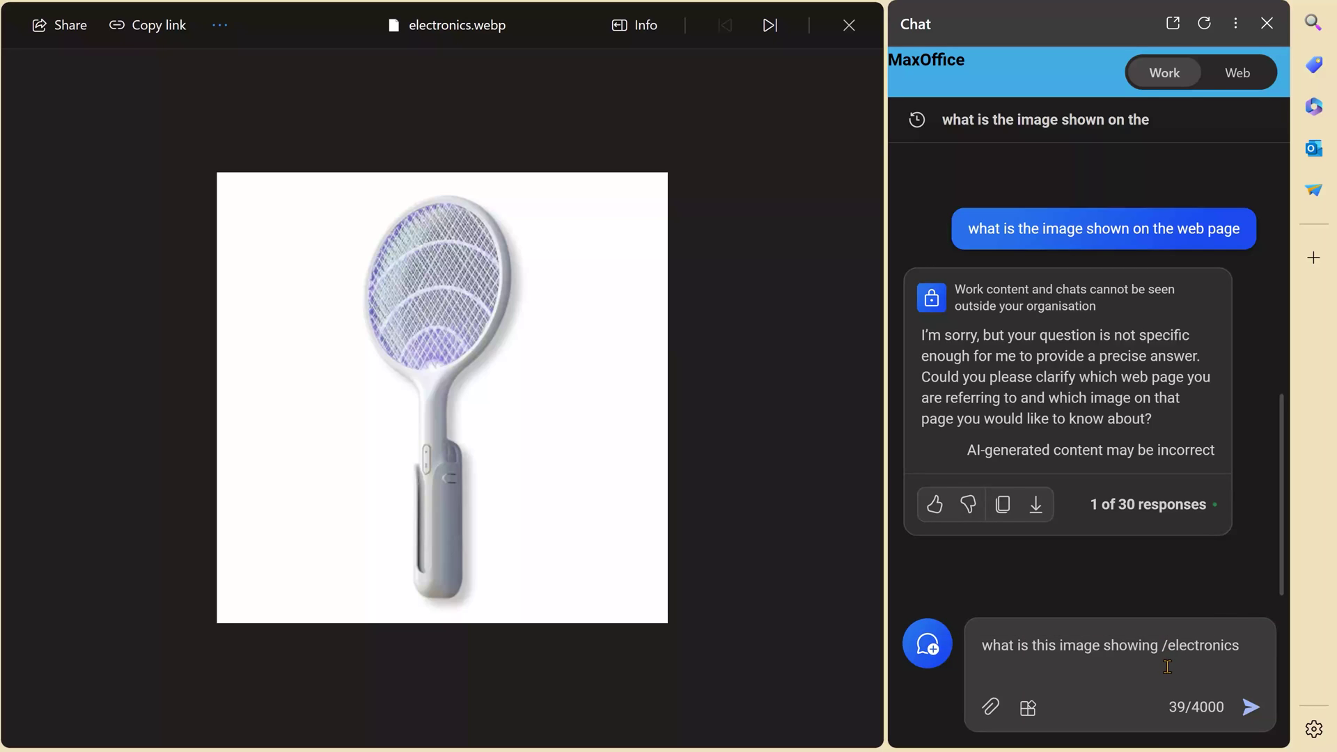
- In Web mode, ask what image is on the page, getting electronics.webp as the answer
click(1239, 72)
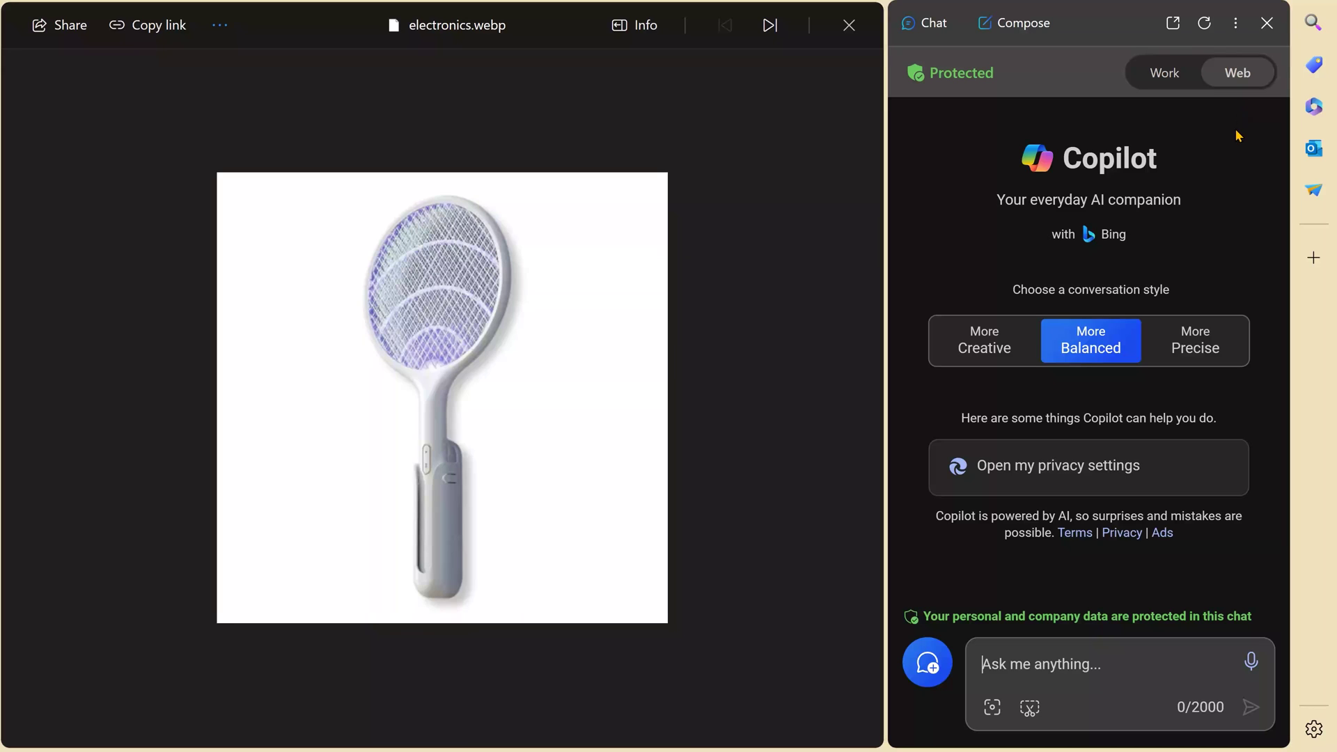
click(1045, 665)
text(what is this image on the web page)
key(Return)
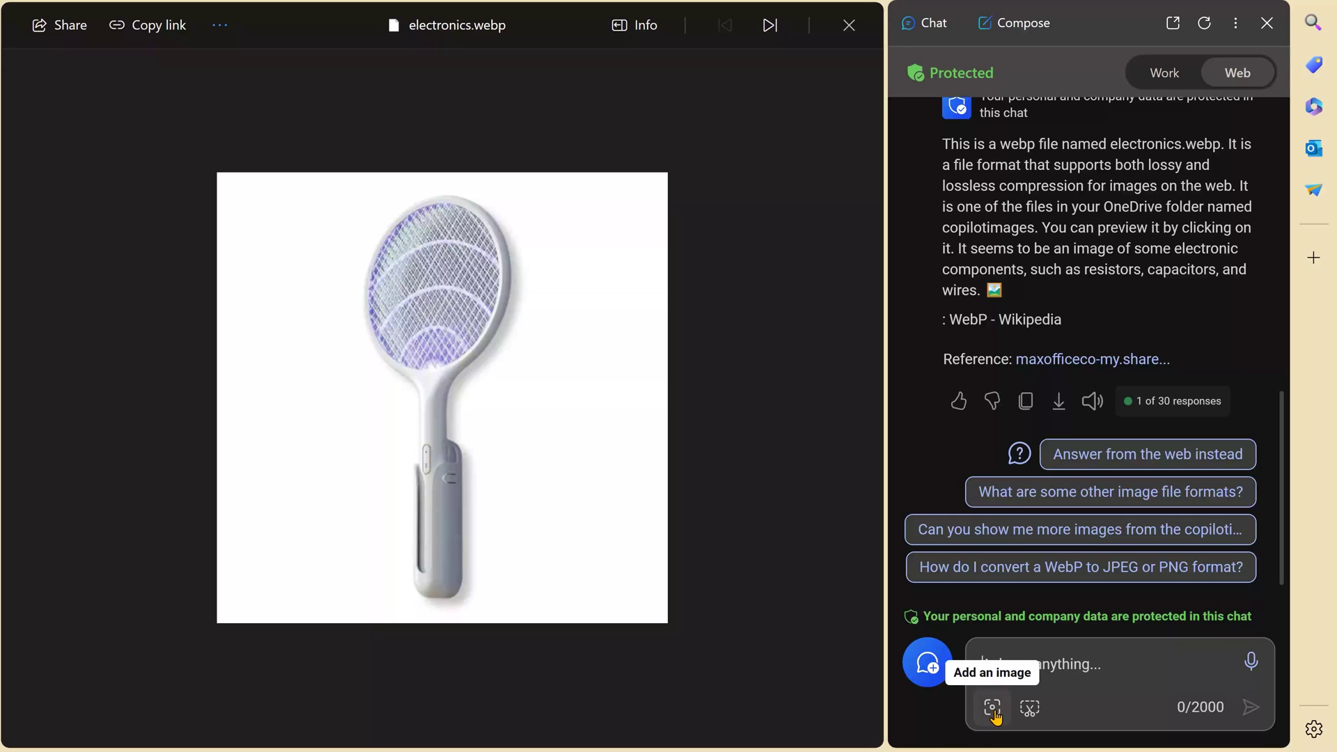
- Copy the fly-swatter image, paste it into the chat, and ask what it shows
right_click(499, 395)
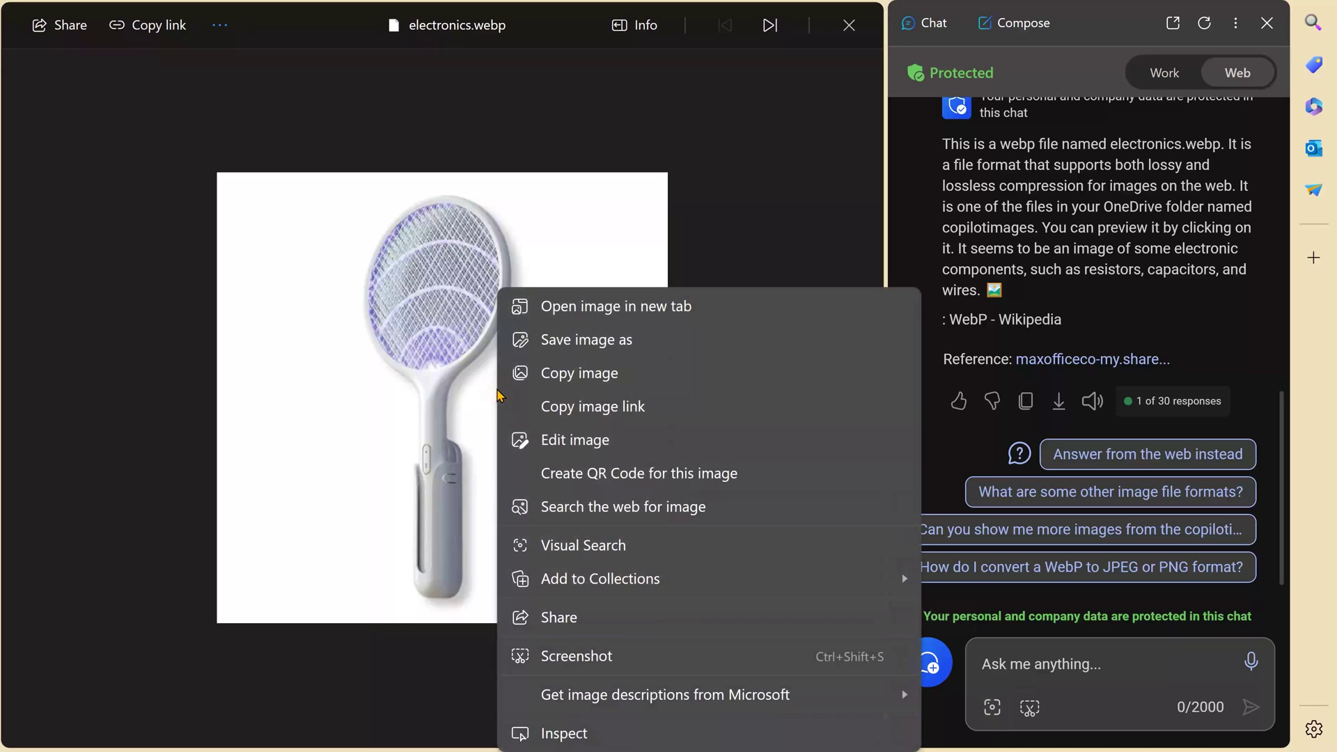
click(543, 374)
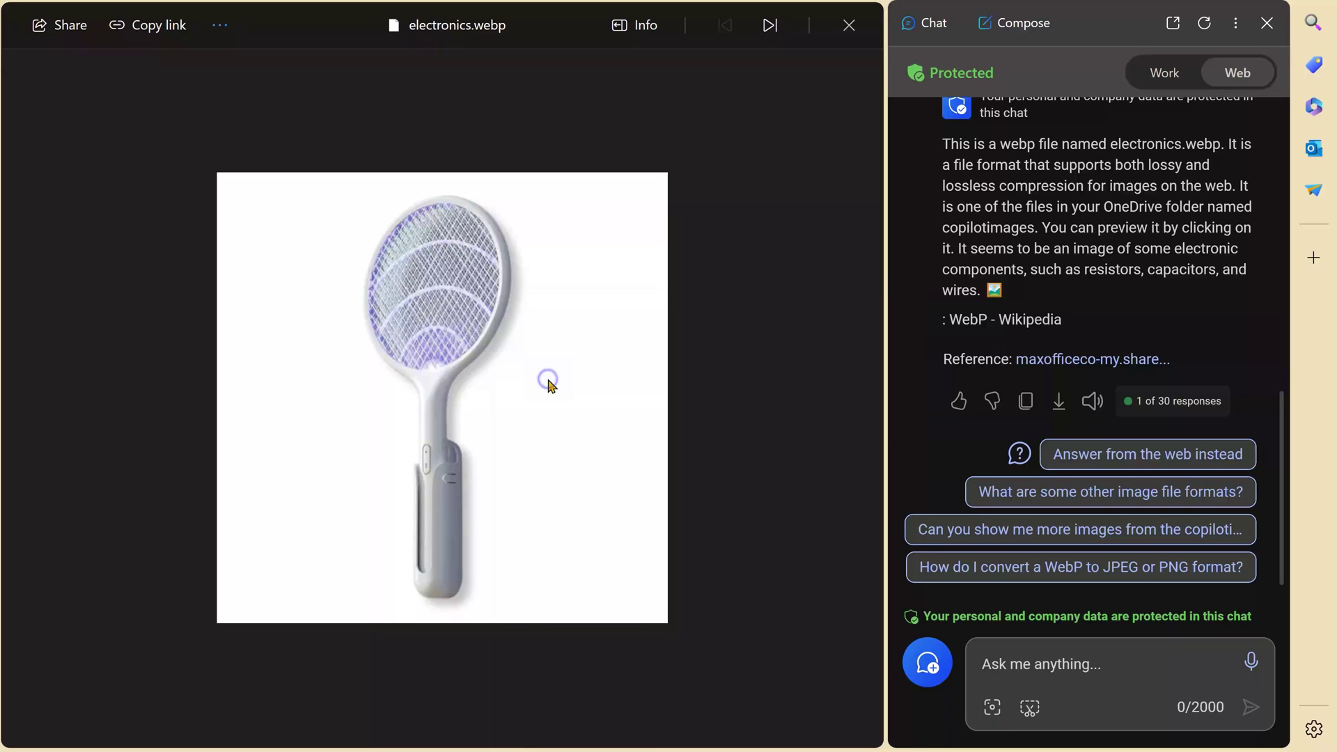
click(994, 707)
click(1121, 618)
key(ctrl+v)
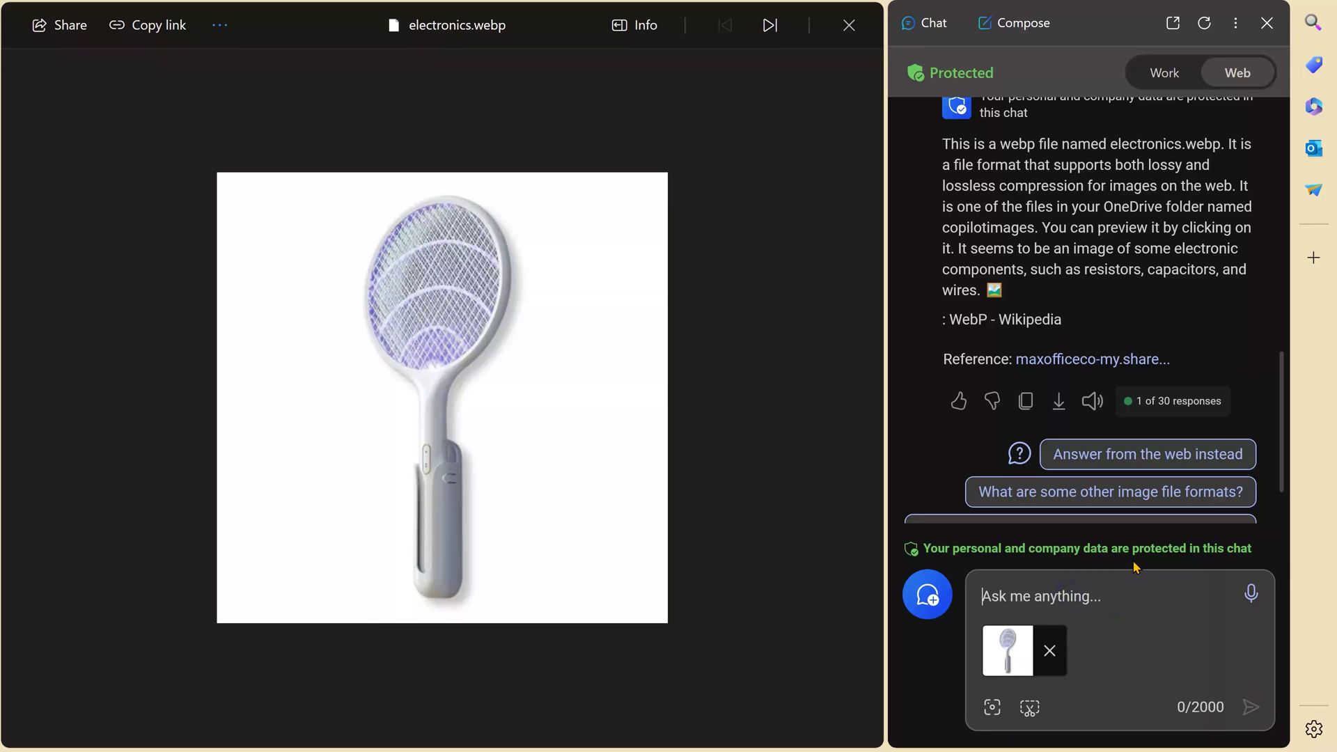
text(what is this)
click(1251, 708)
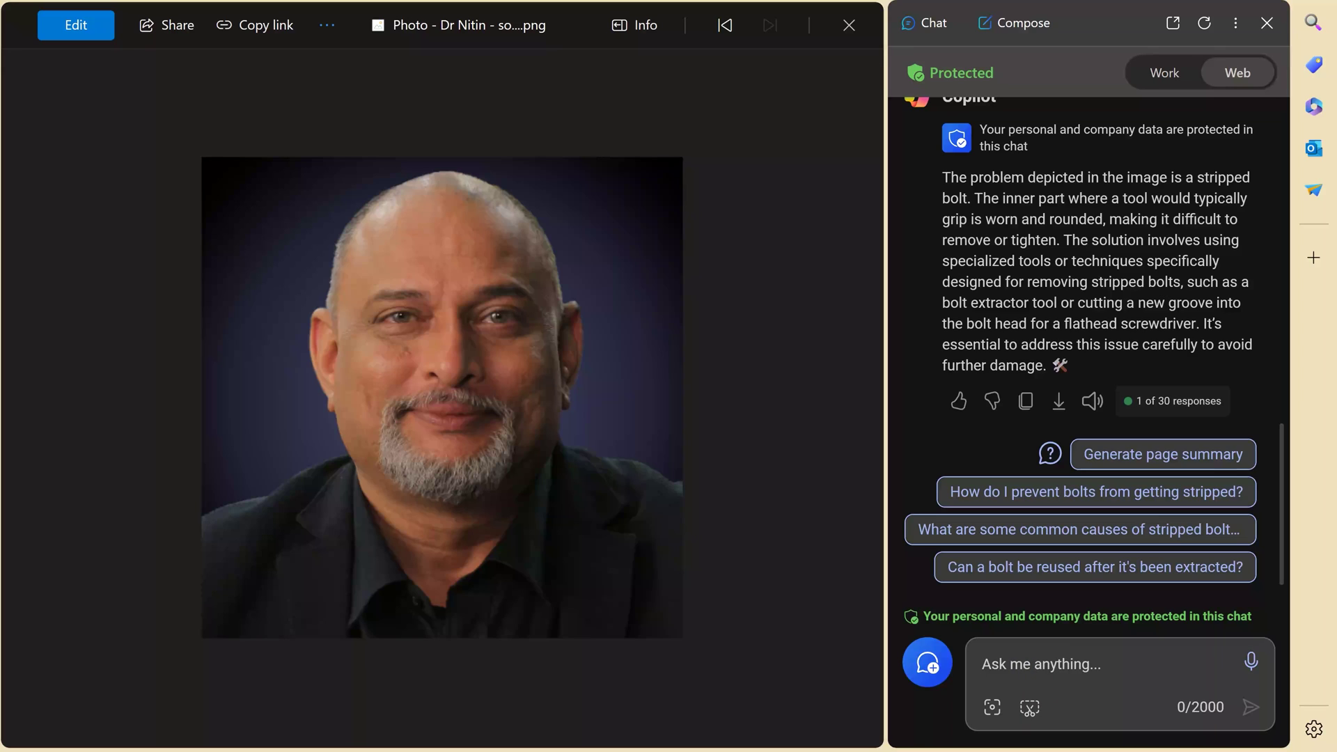
- Paste the portrait photo, ask who it is, and highlight the blurred-face reply
key(ctrl+v)
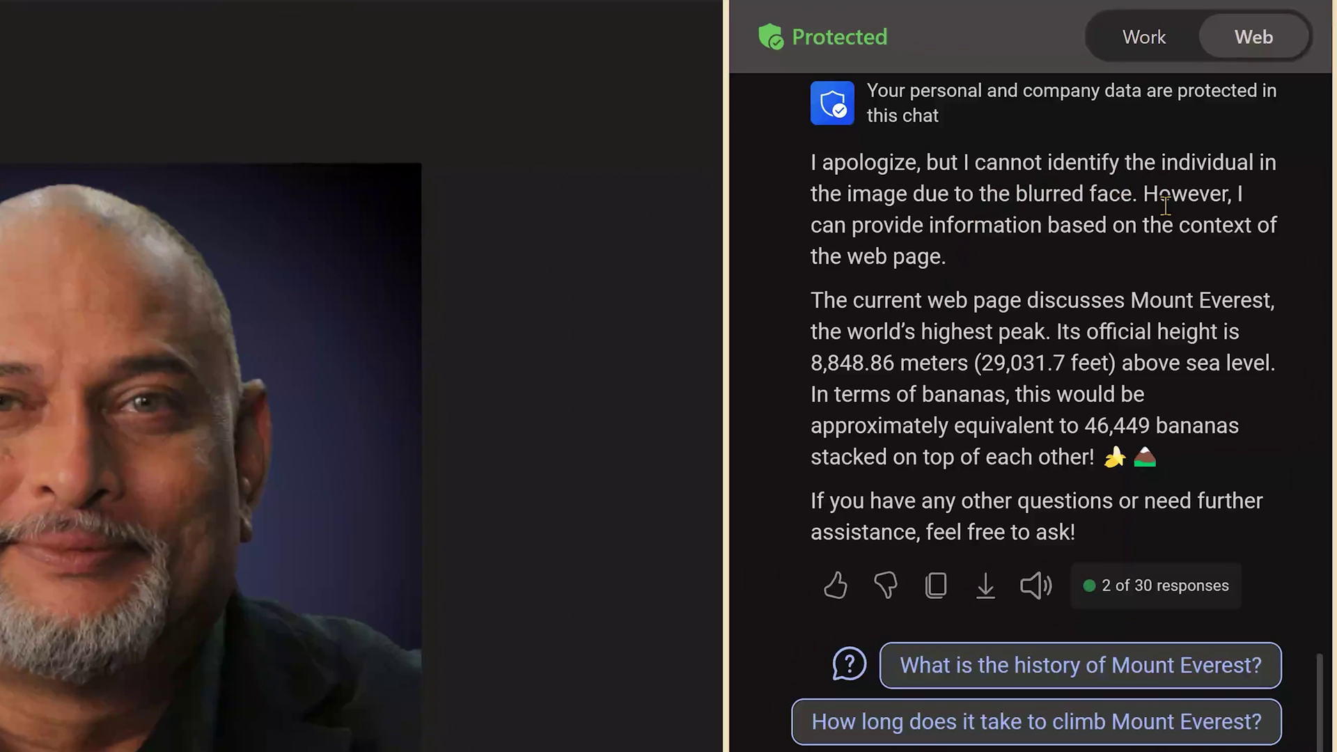
drag(1142, 192, 816, 190)
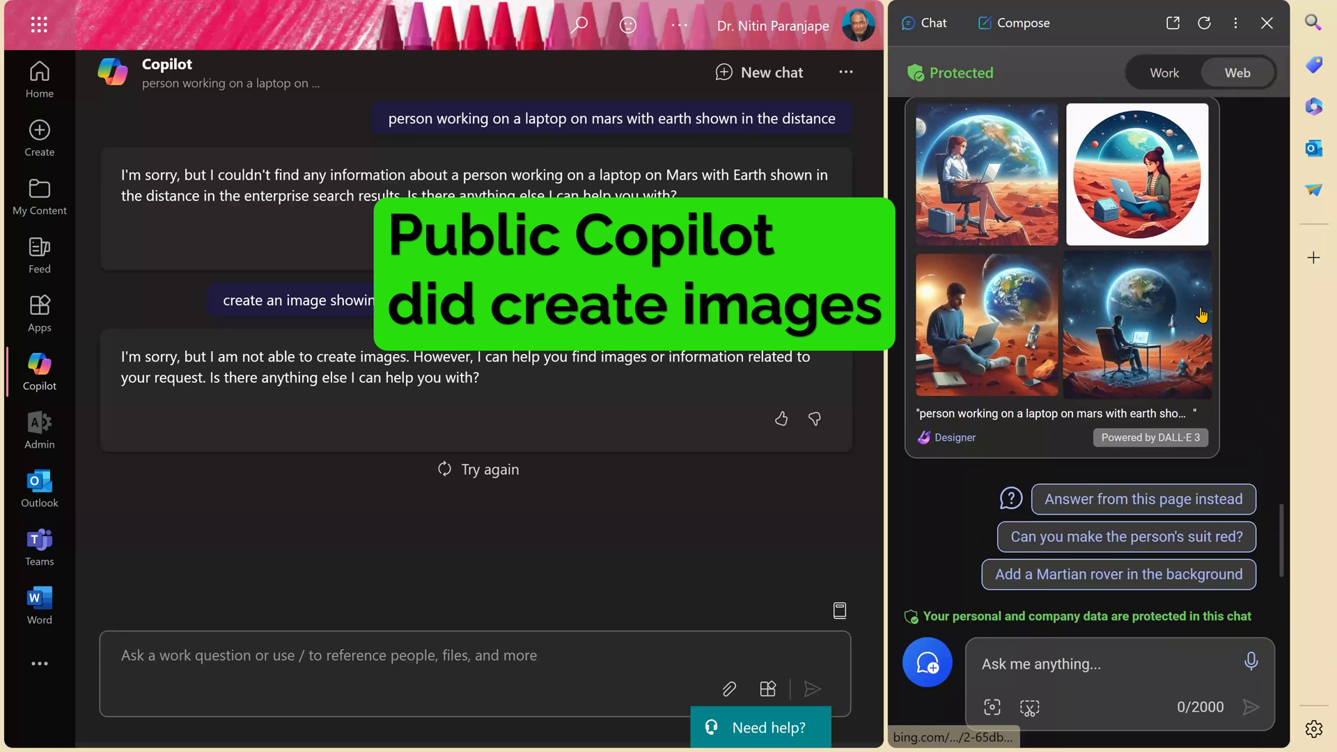
scroll(1201, 315, up, 3)
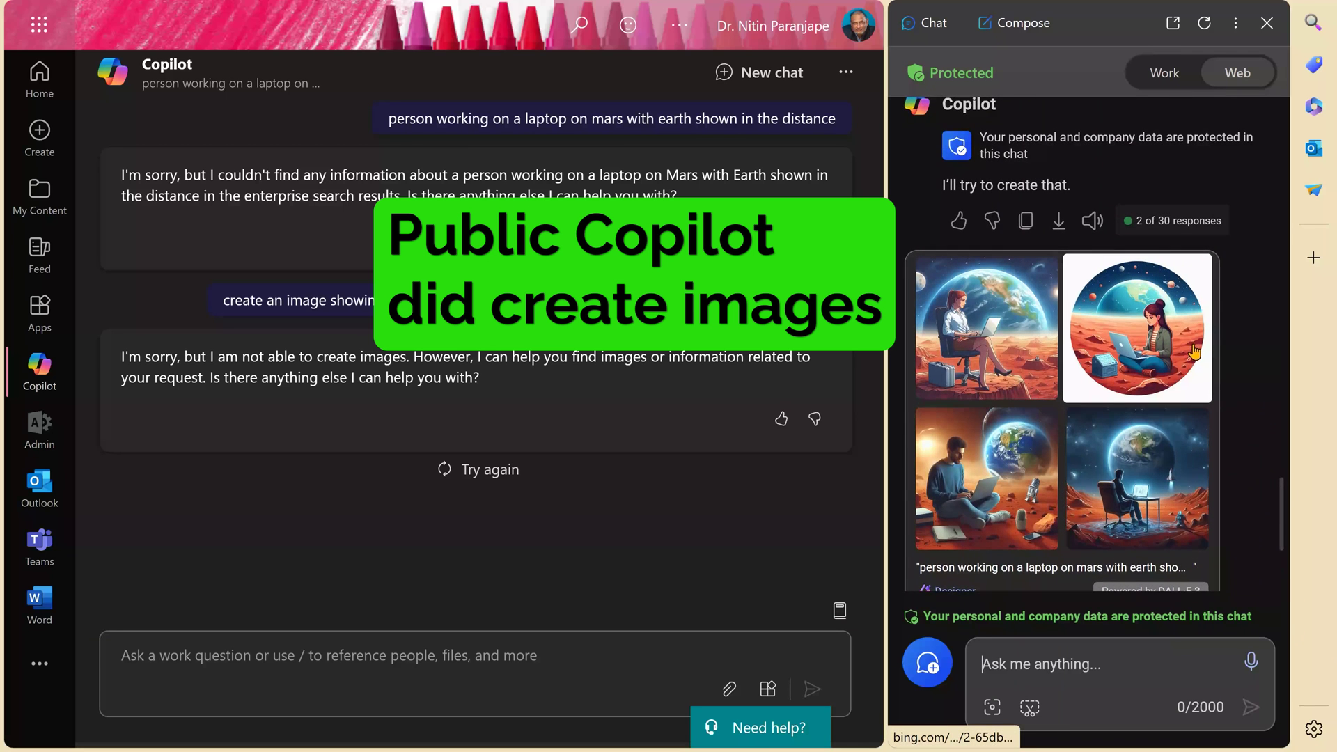
scroll(1180, 397, down, 2)
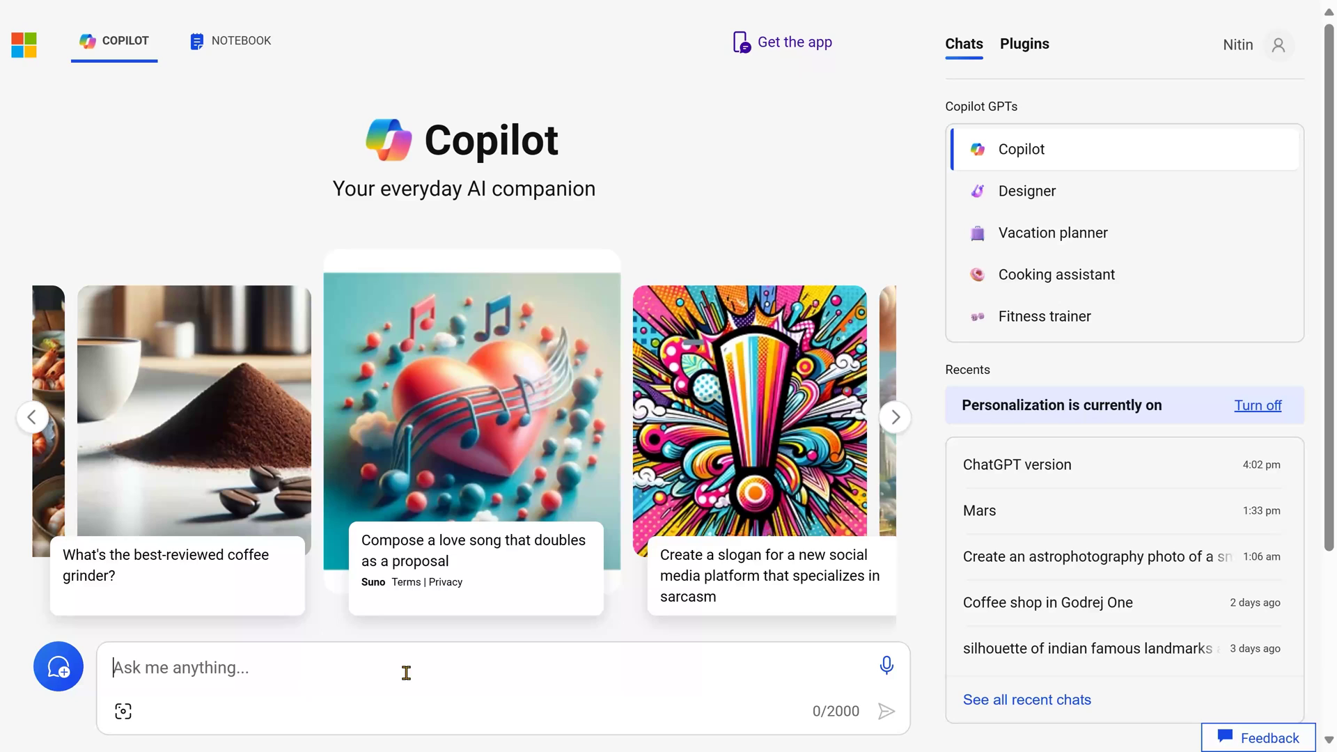
- Request an image of someone on a laptop on Mars with Earth distant, then browse more styles
key(ctrl+v)
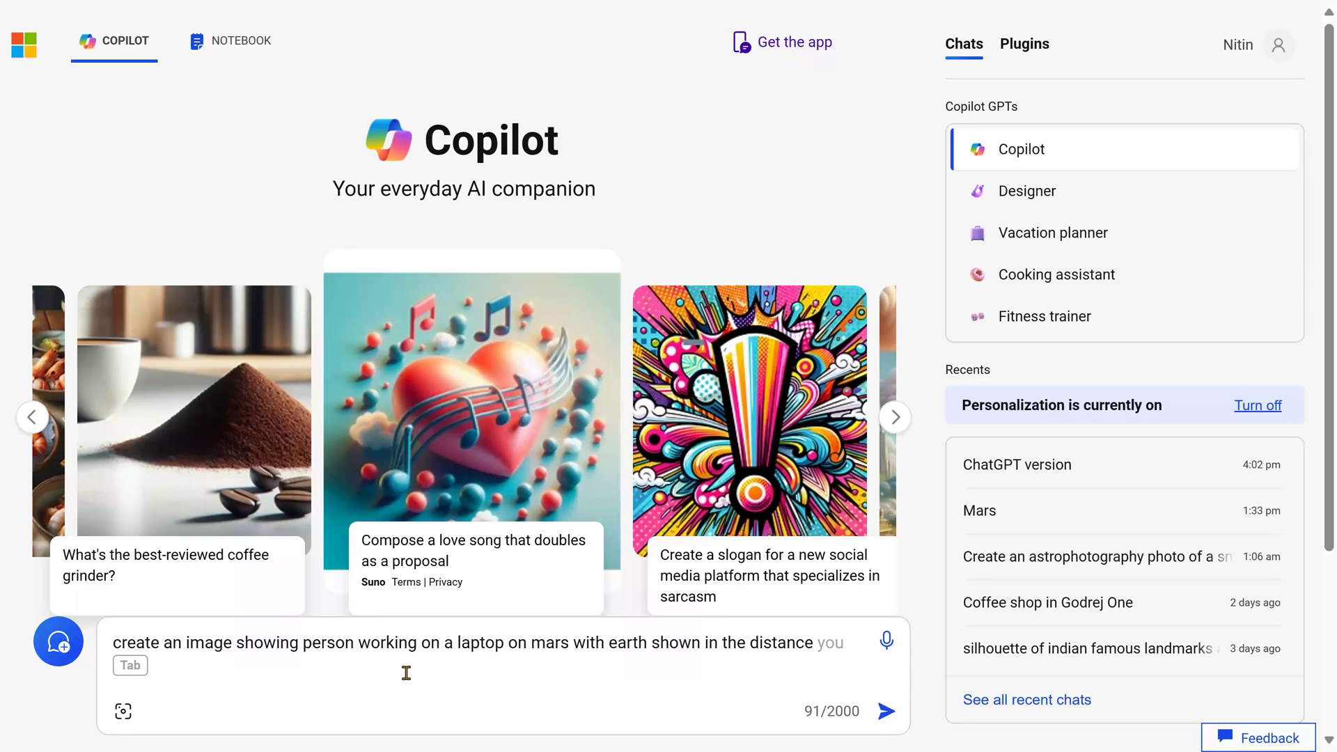
key(Return)
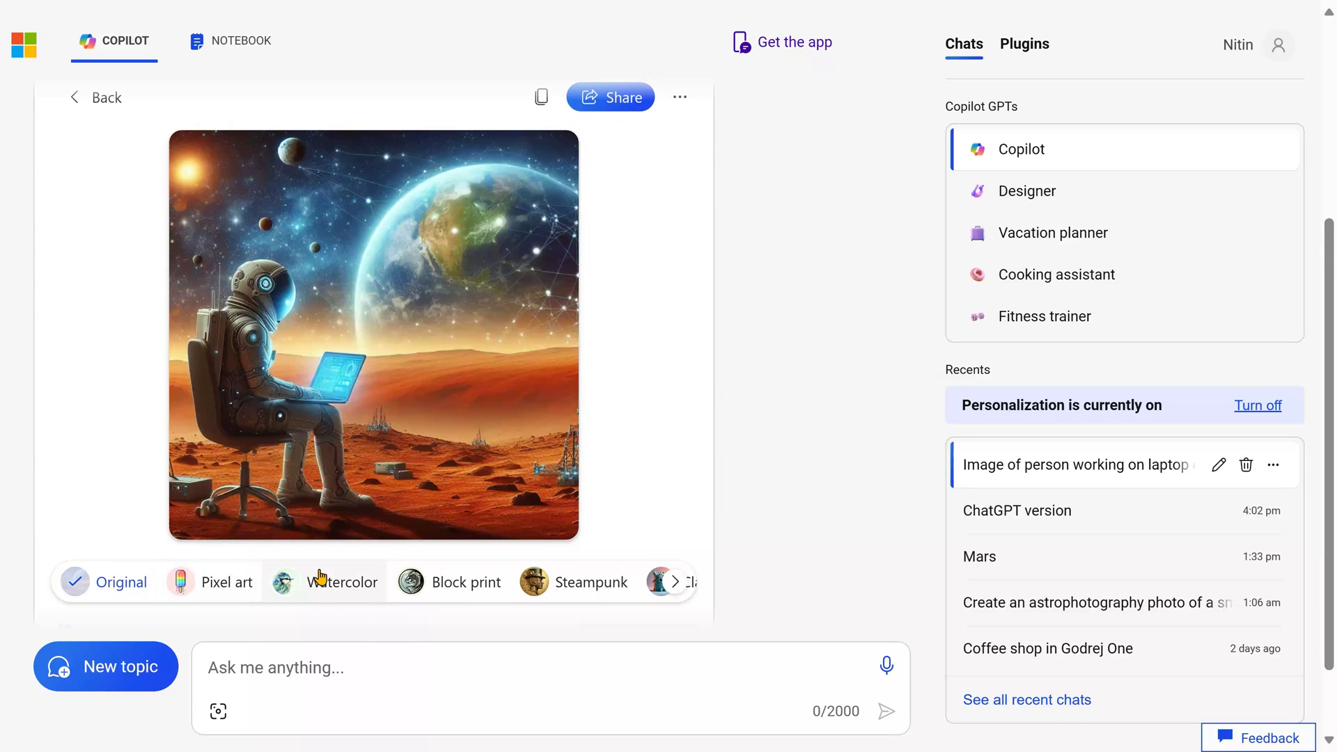
click(677, 582)
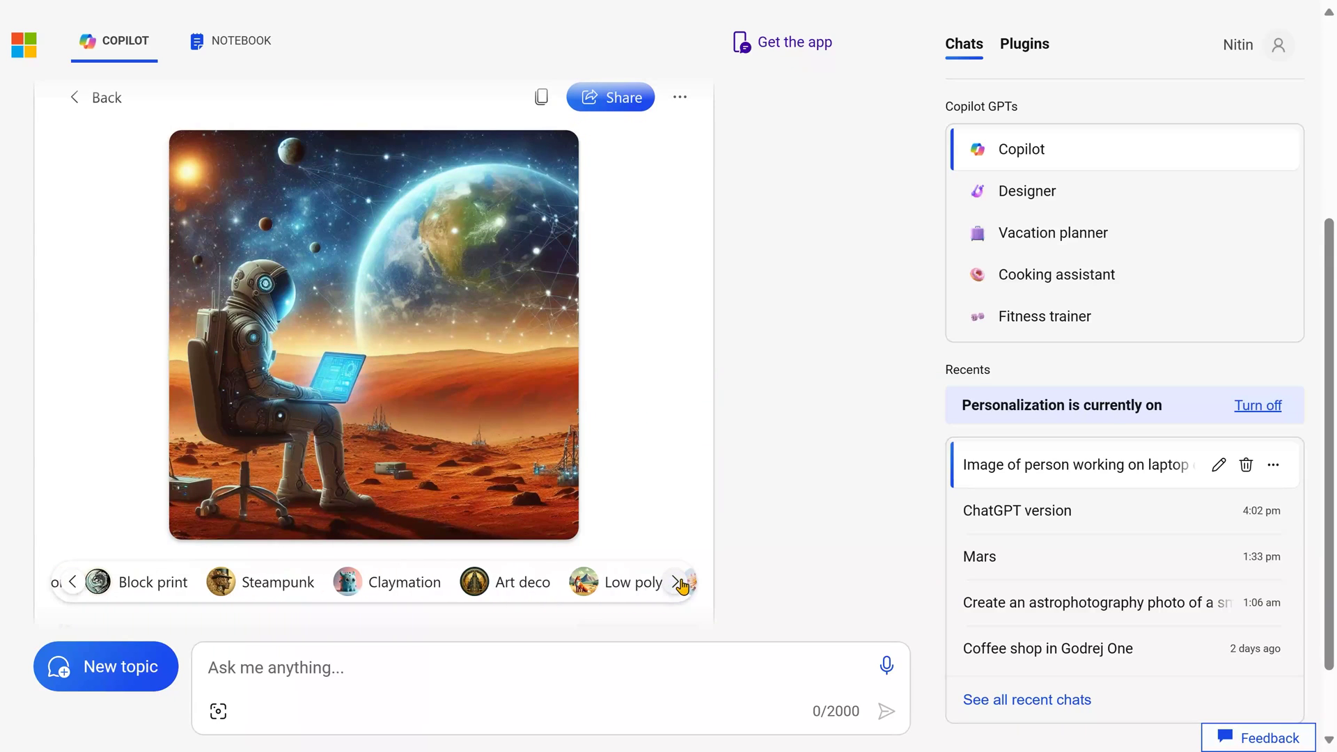
click(683, 583)
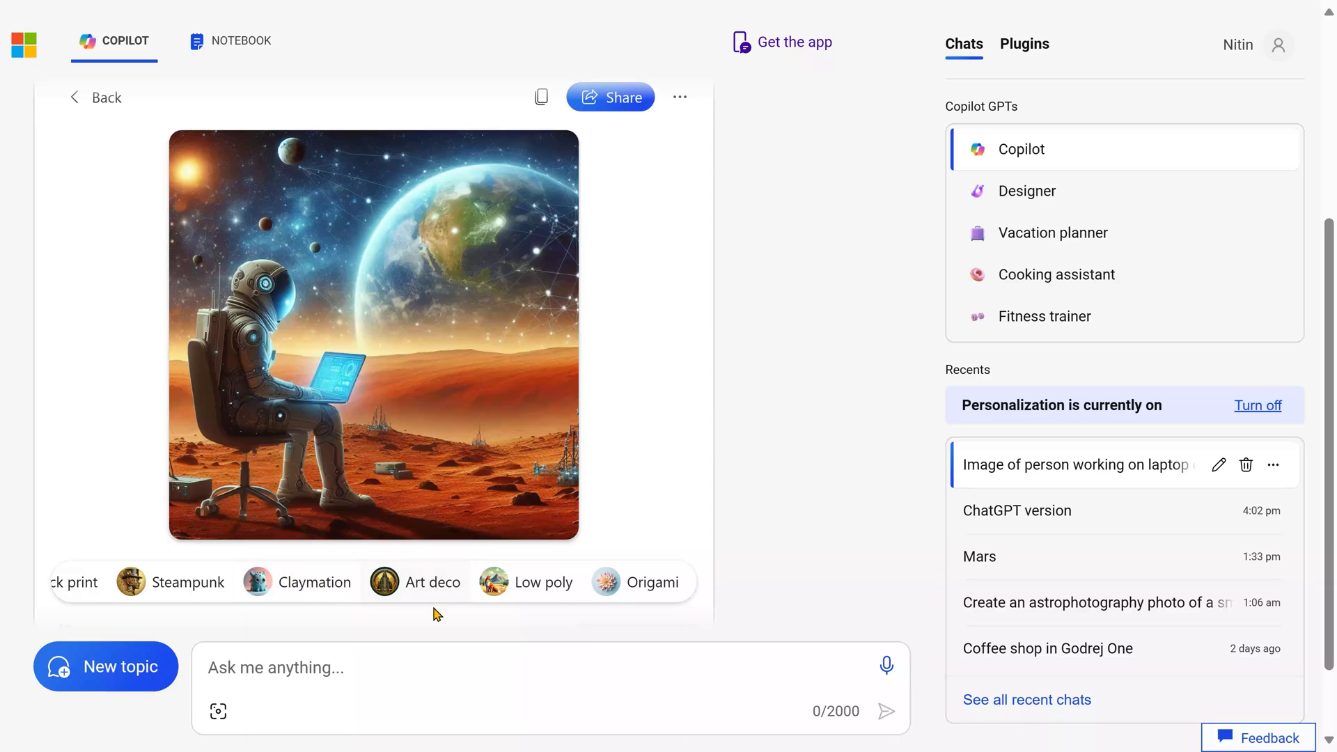
- Keep the Art deco version and select Earth, the laptop and chair base, the astronaut and the rocket
click(422, 592)
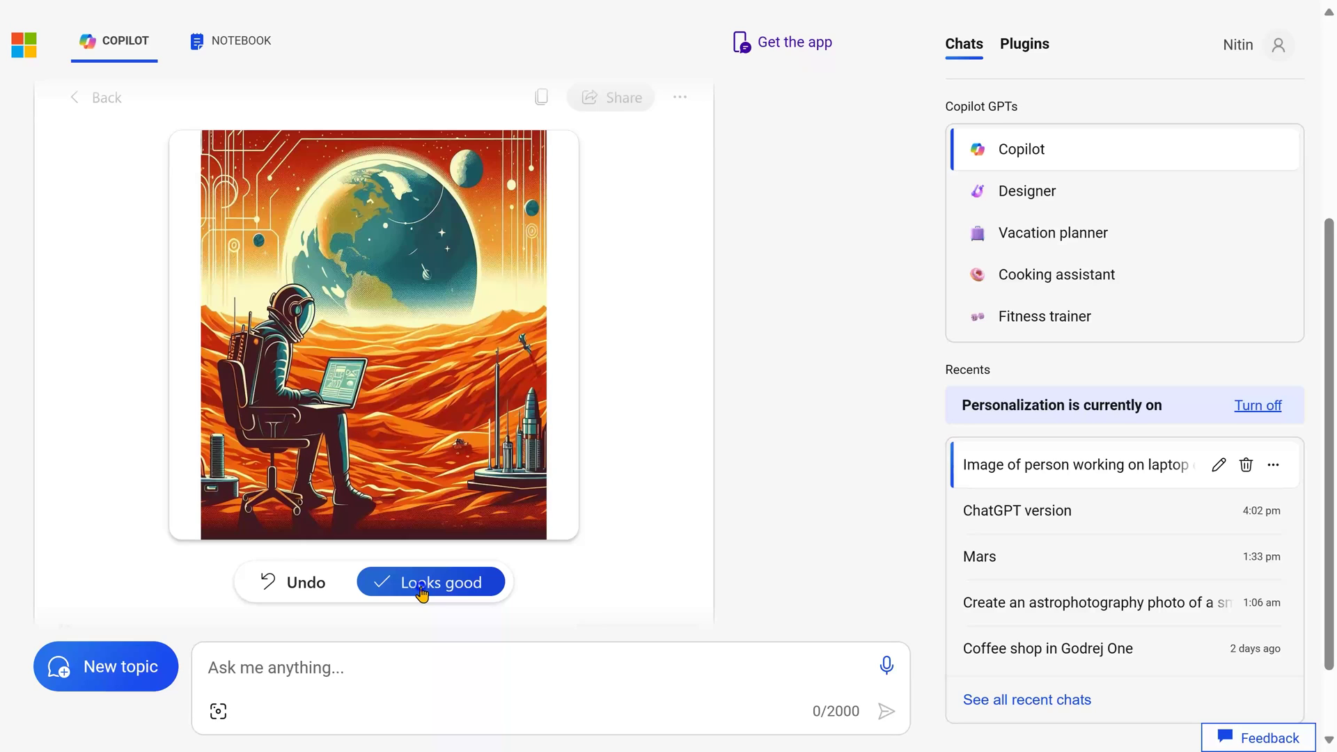
click(423, 593)
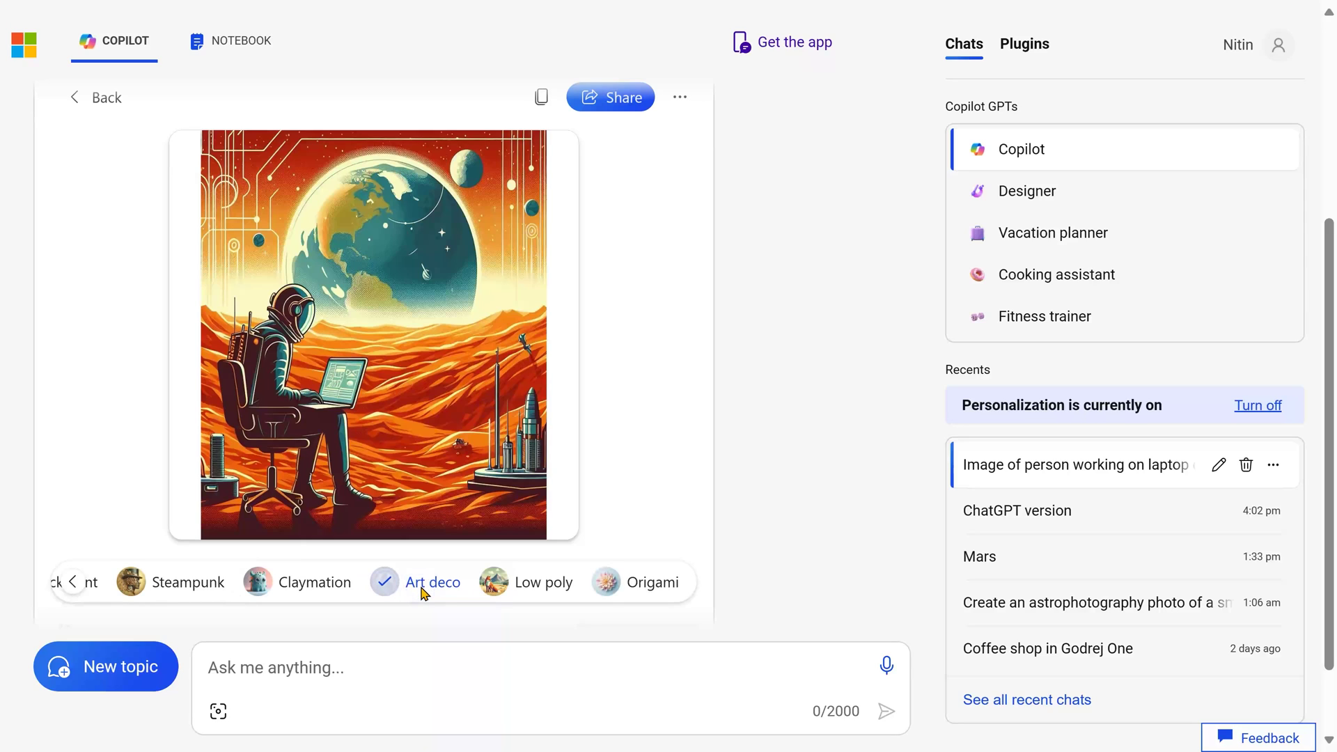
click(411, 251)
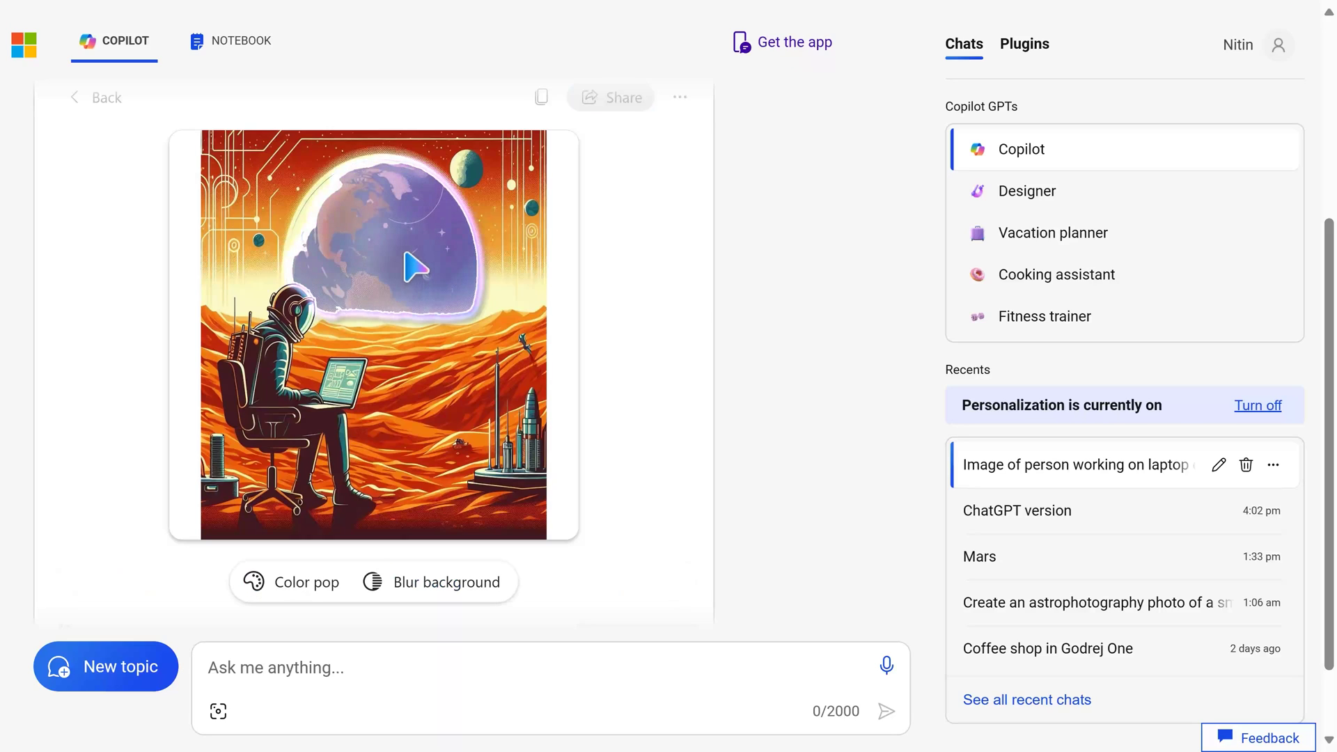
click(439, 313)
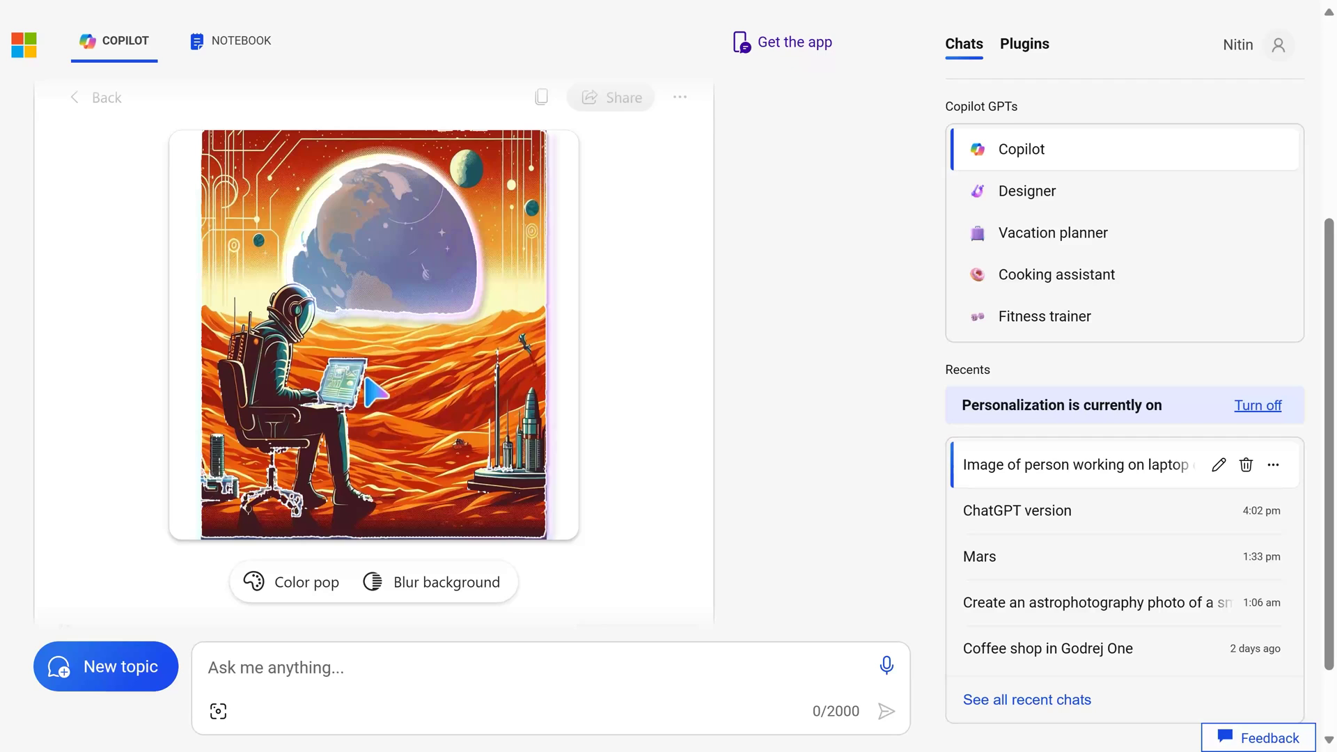
click(368, 298)
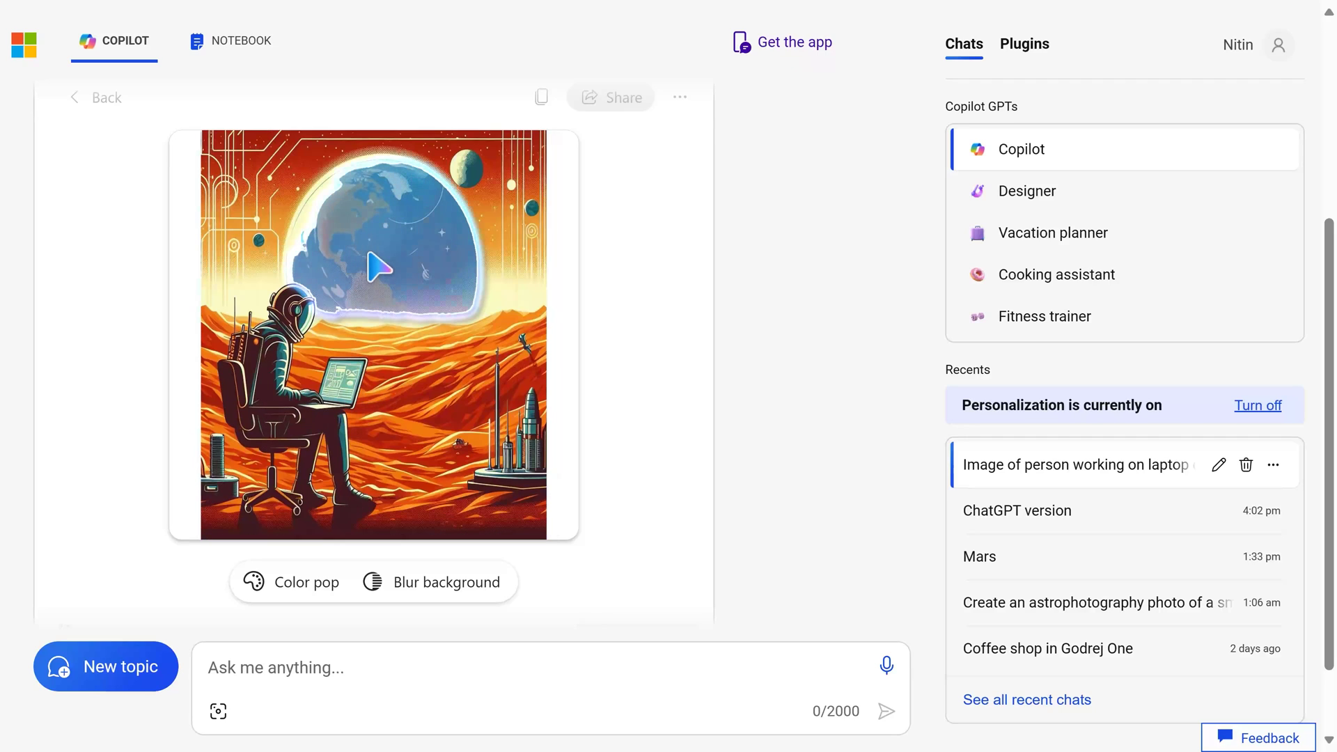
click(348, 386)
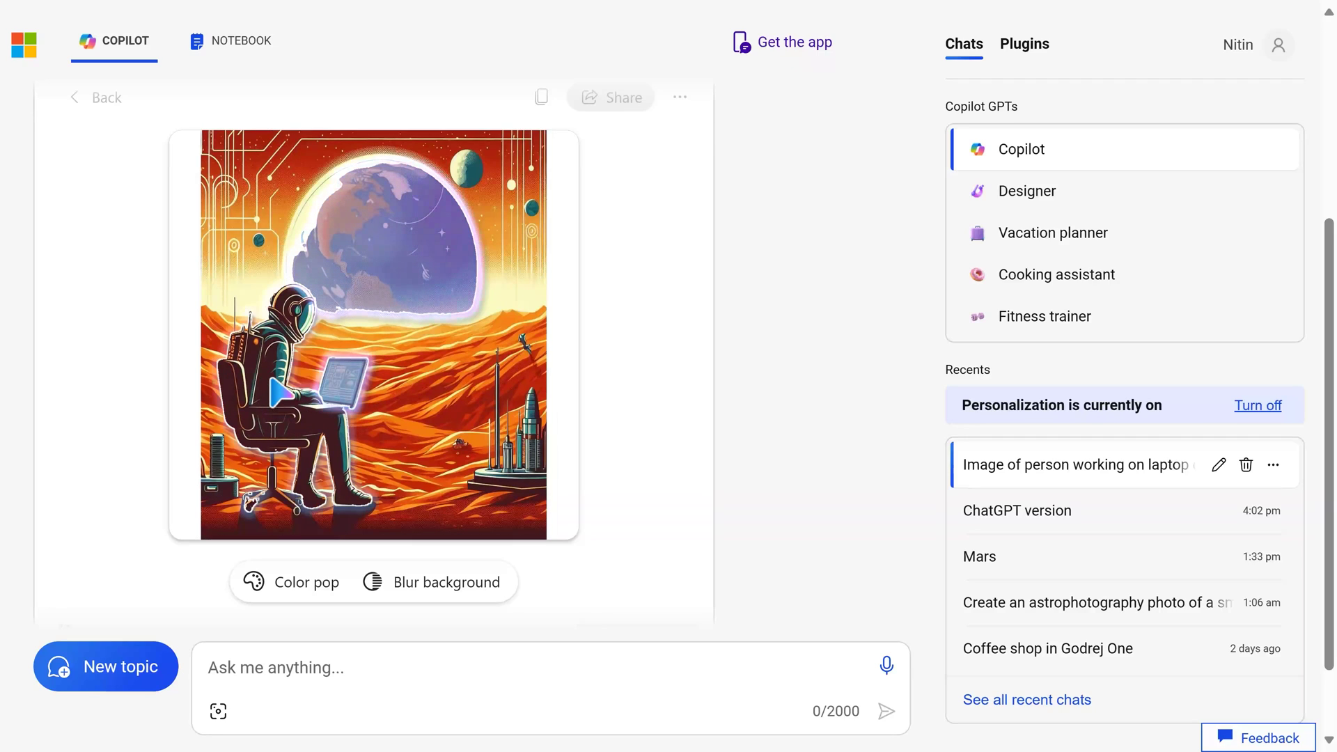
click(277, 390)
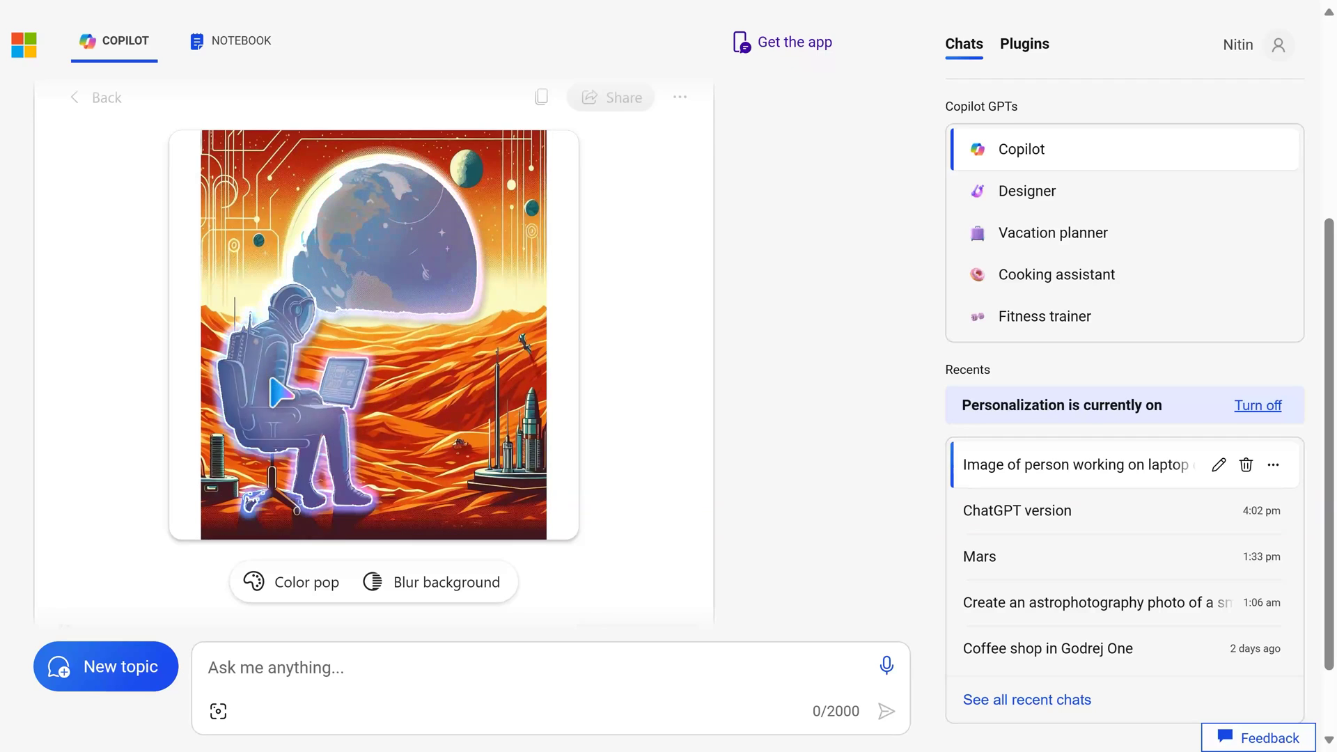
click(532, 459)
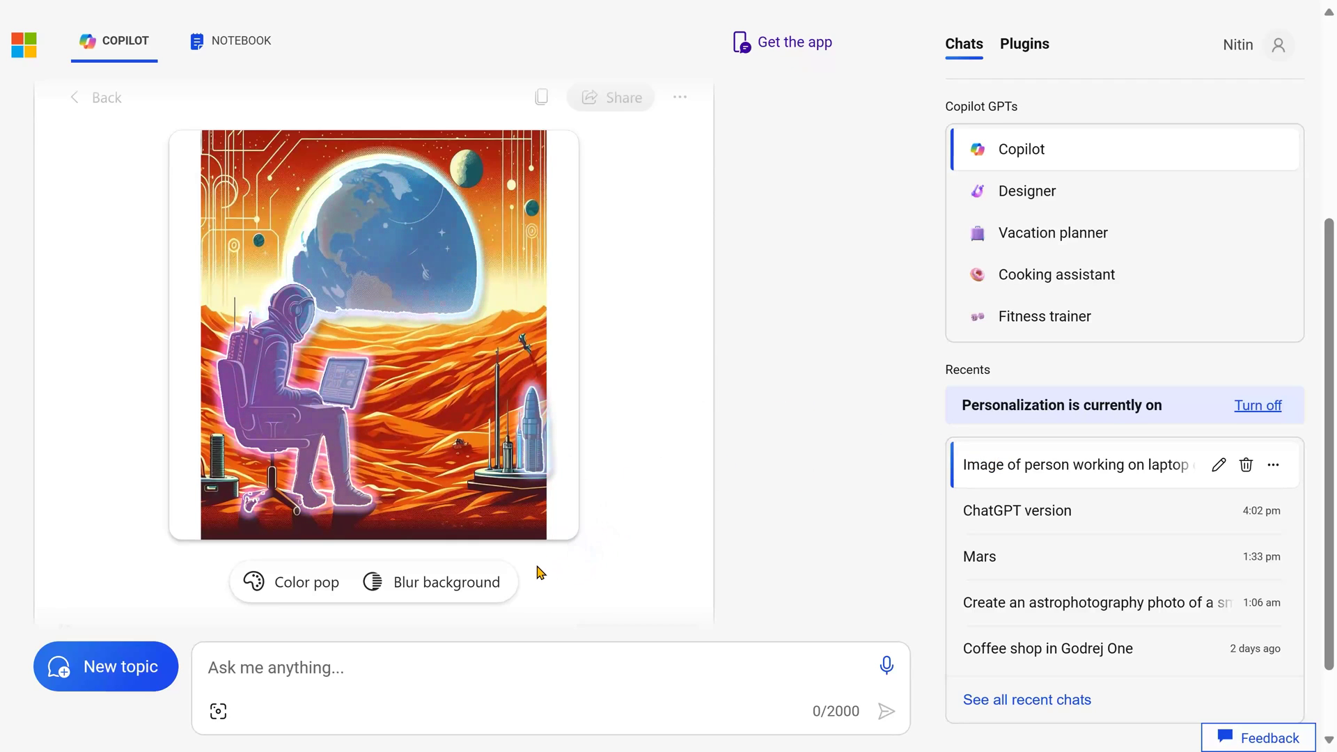
- Apply and undo Color pop, then select the astronaut and apply Blur background
click(307, 595)
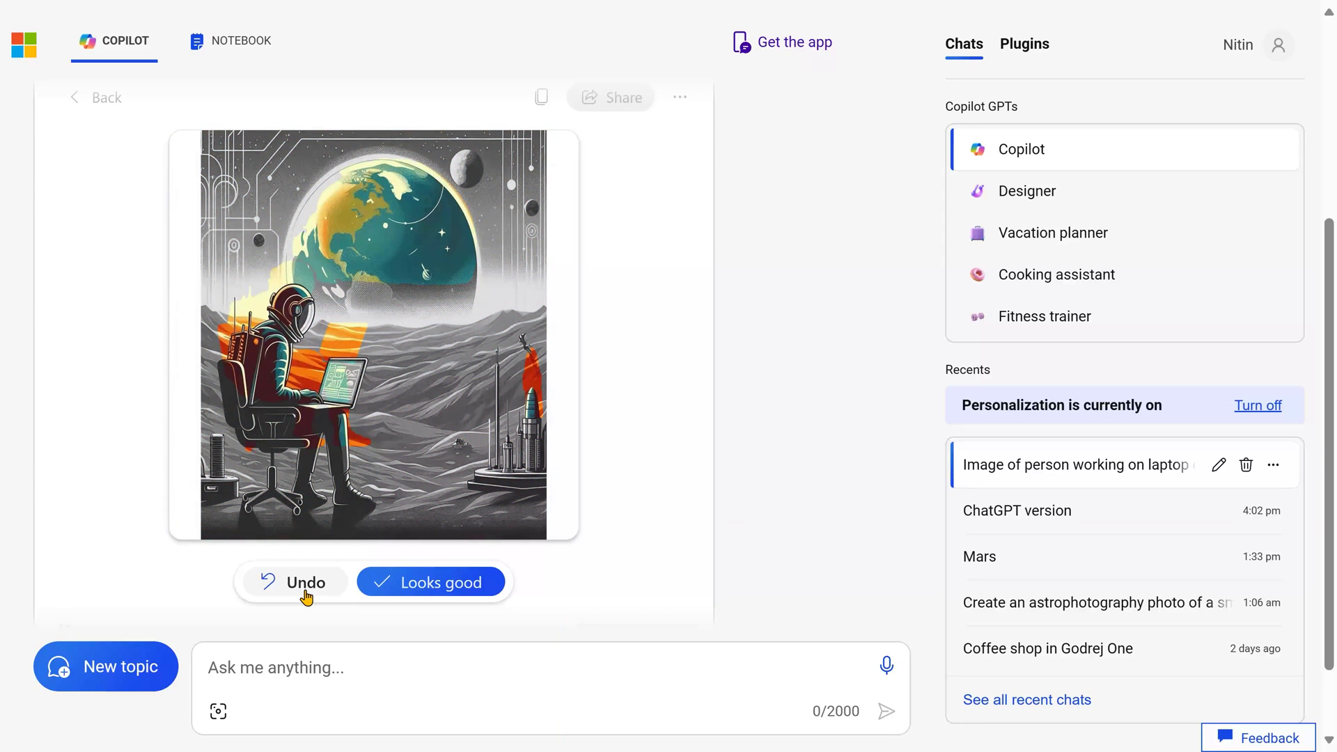
click(306, 594)
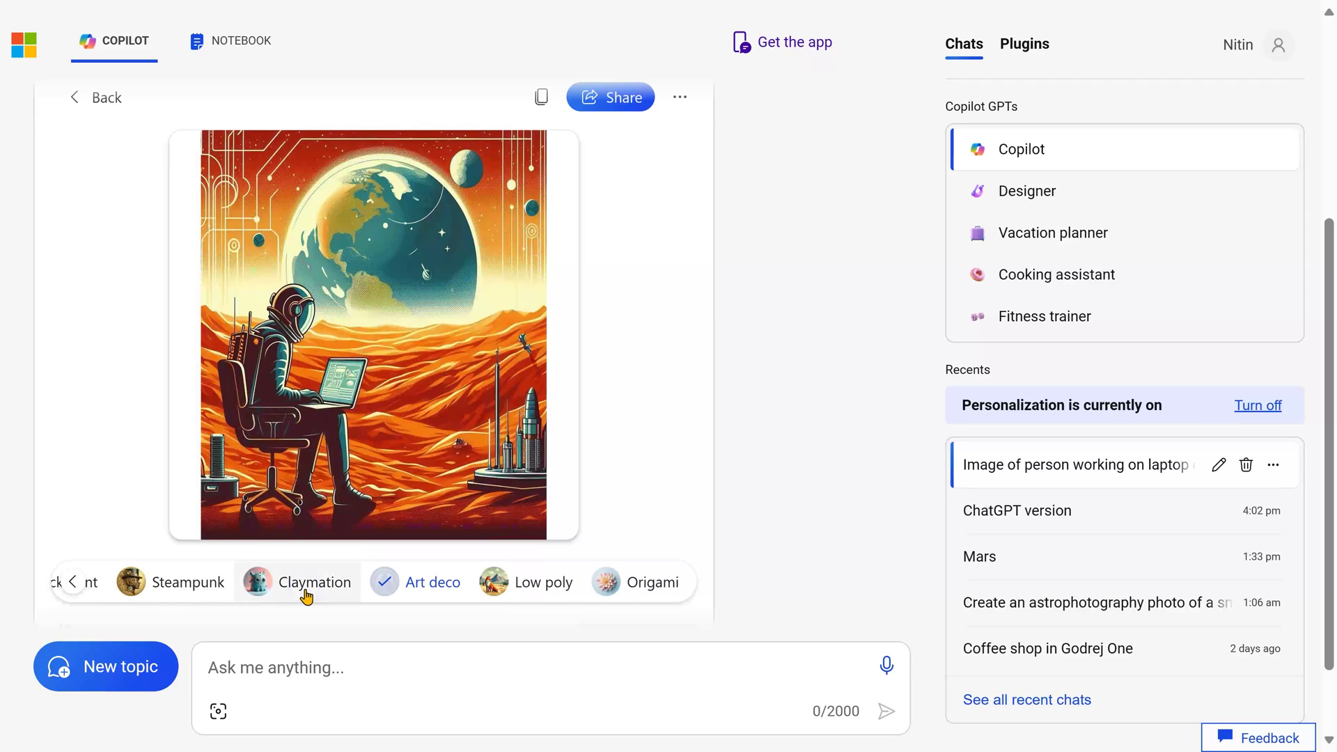
click(322, 432)
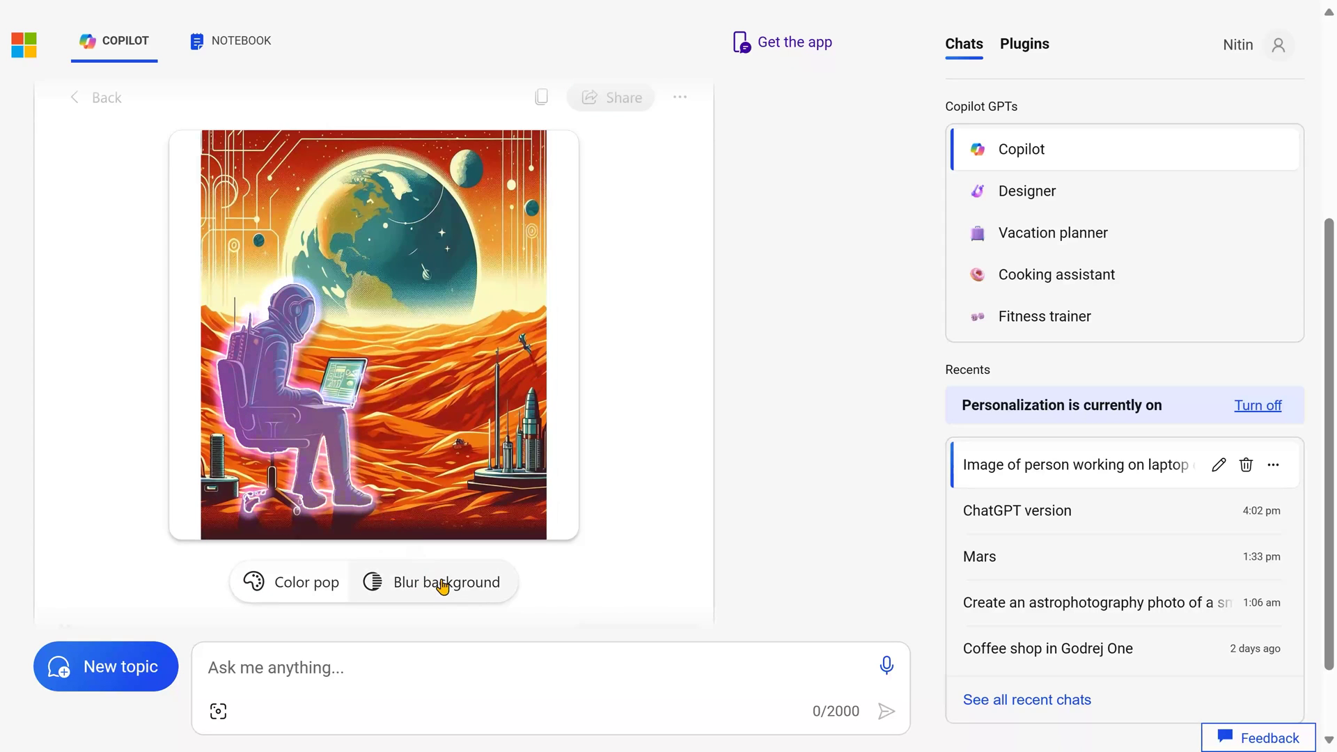
click(432, 581)
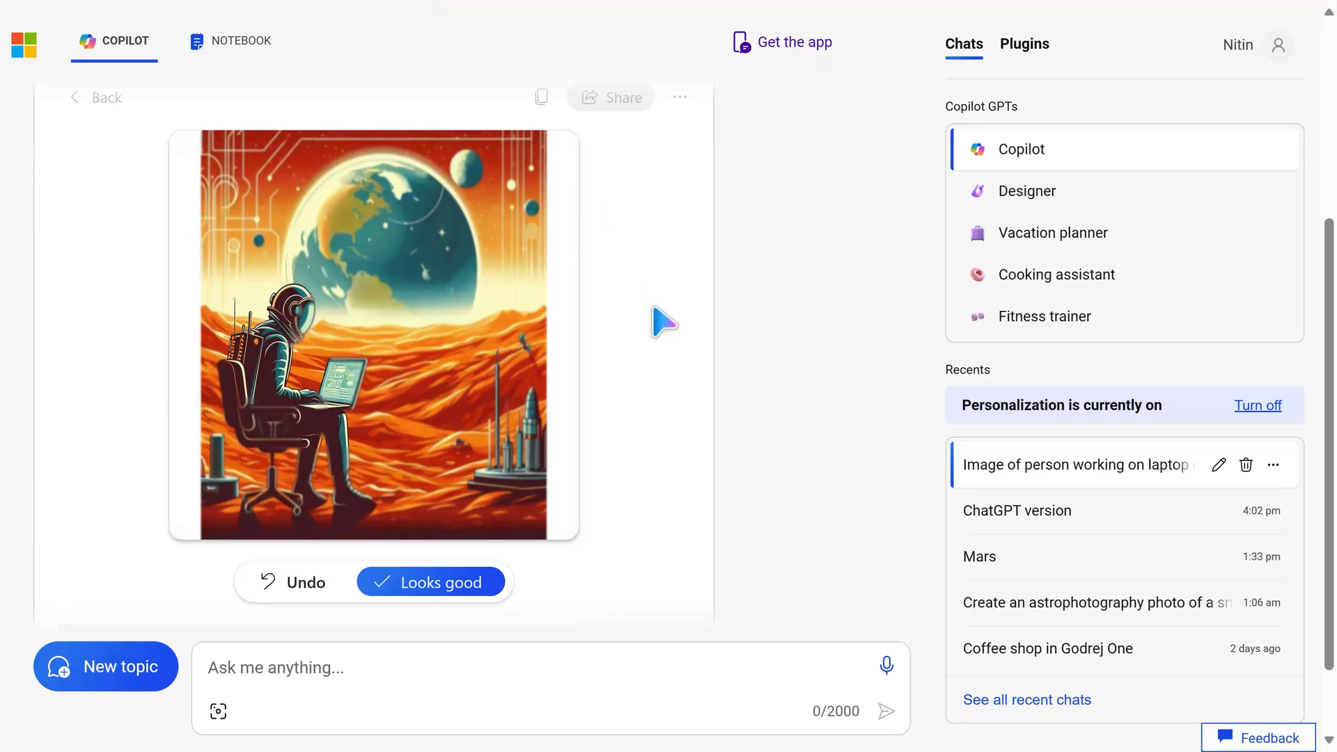